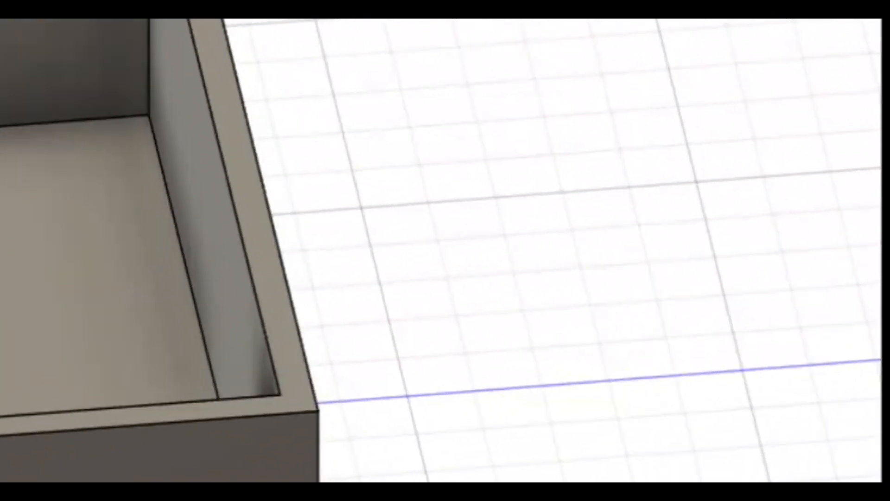
Step: Measure the thickness of the chassis wall opposite the wedge, between its outer and inner top edges
key("i")
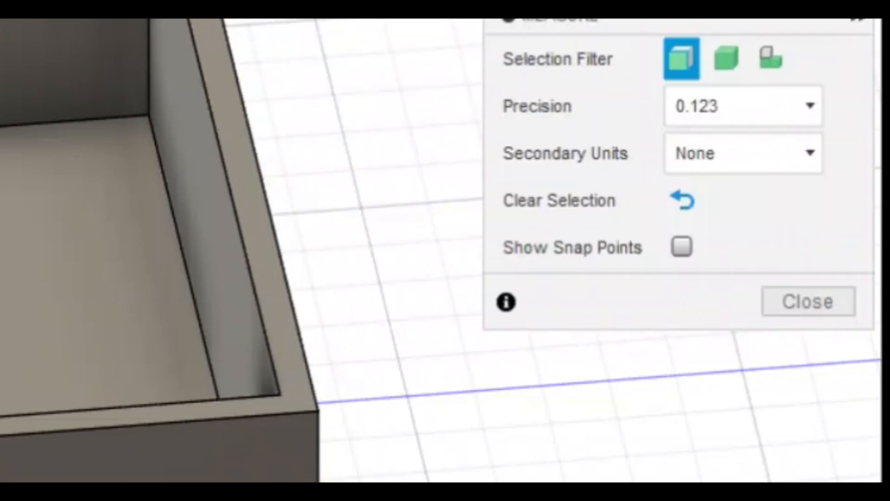
key("Escape")
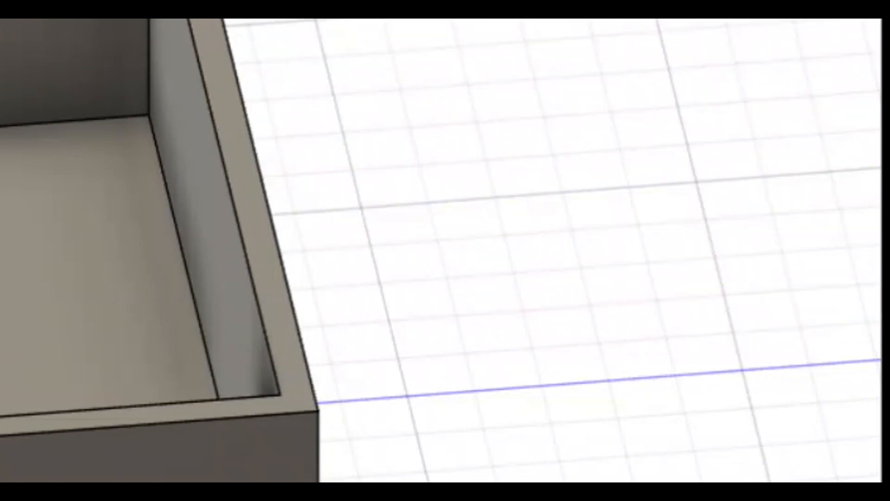
key("i")
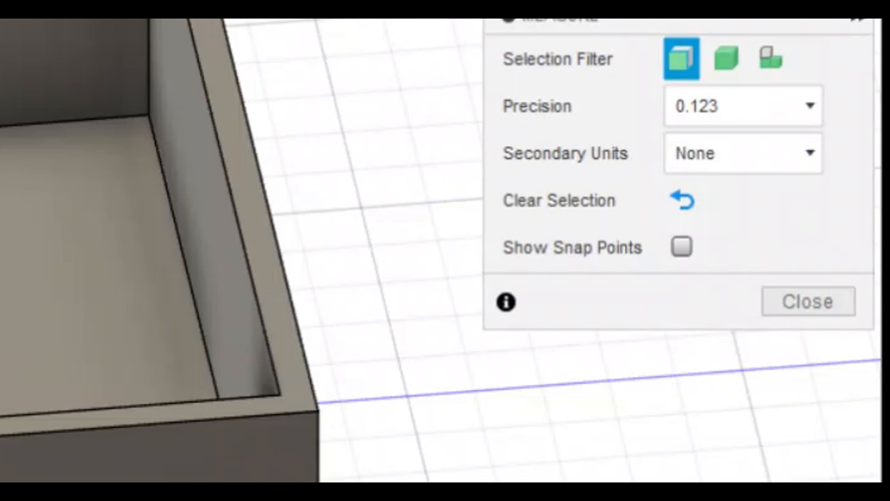
left_click(246, 135)
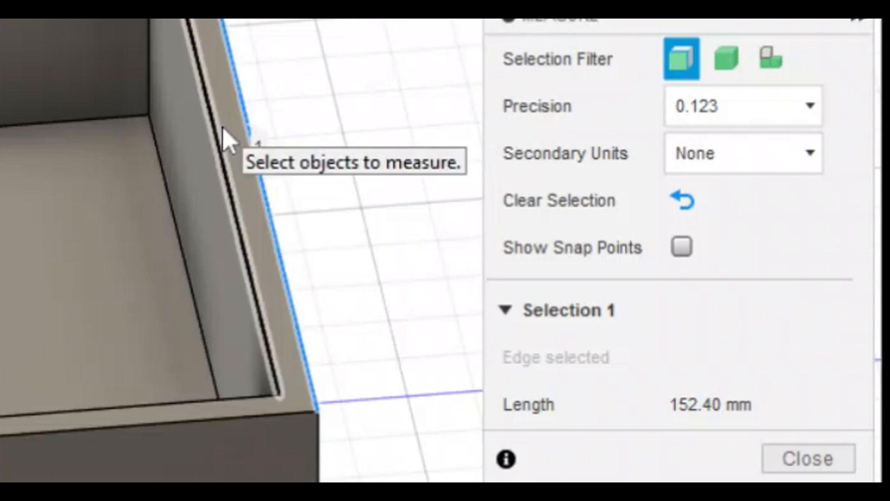
left_click(223, 138)
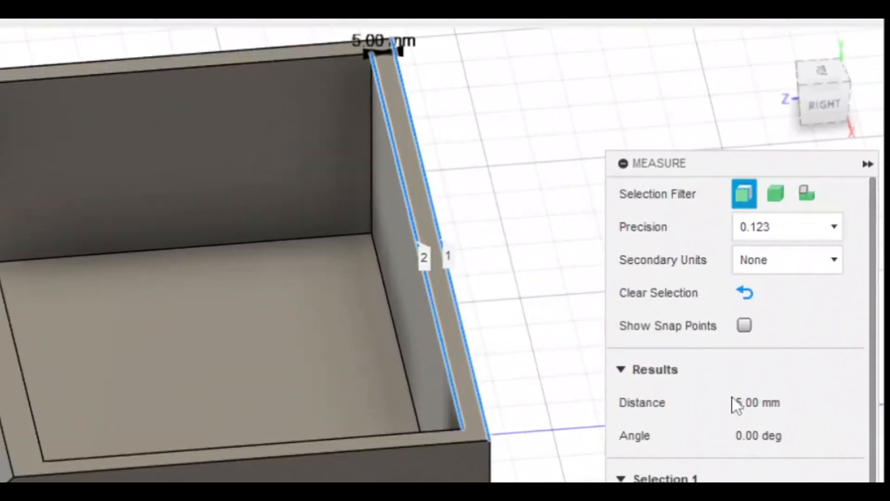
key("Escape")
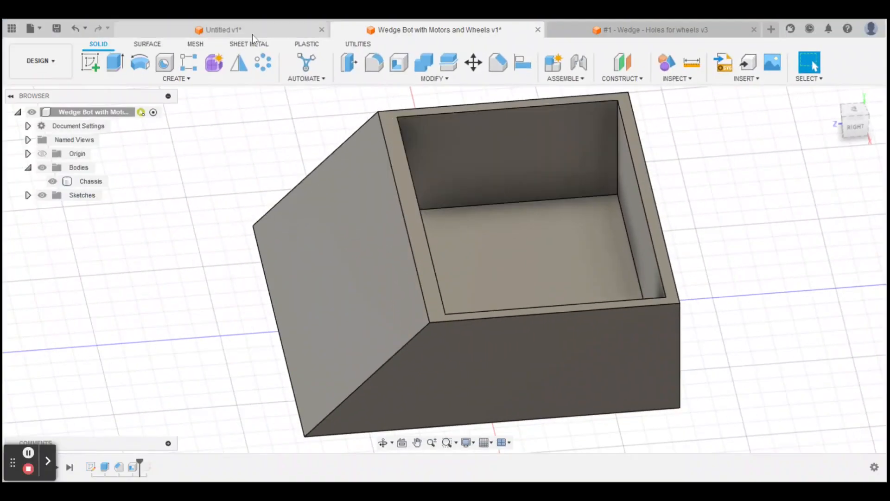
Step: Start a new sketch on the inside floor of the chassis, viewed from the top
left_click(90, 63)
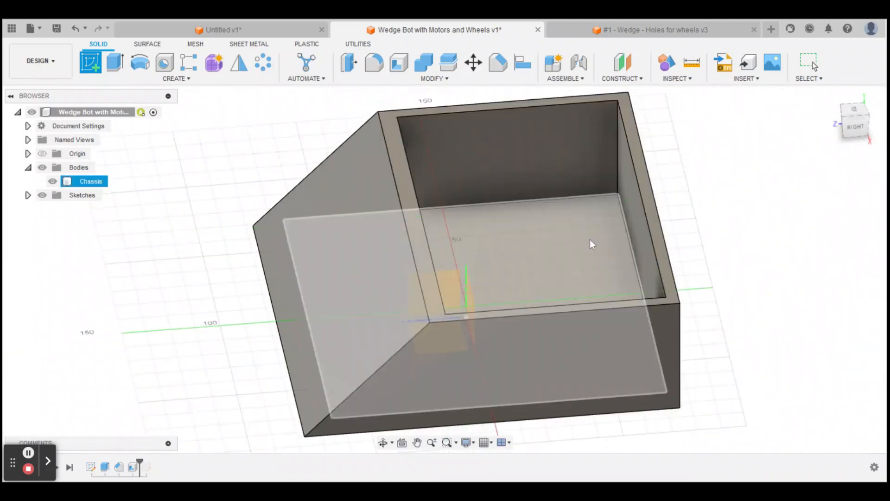
left_click(855, 109)
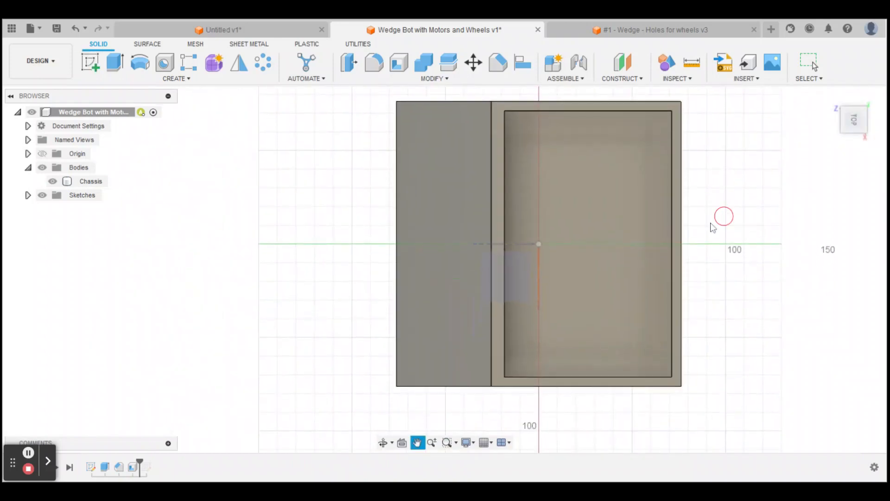
left_click(602, 317)
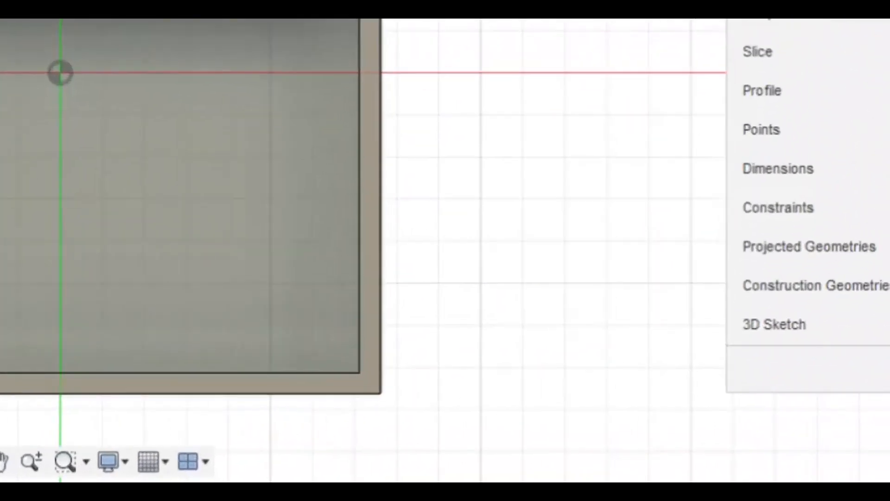
Step: Sketch a 25 mm line from the floor's inner corner along the wall opposite the wedge
scroll(308, 354, "up", 2)
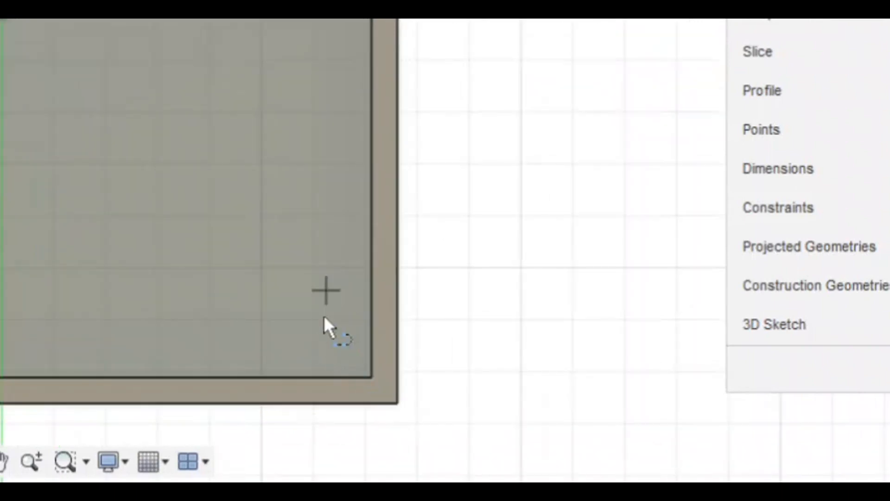
left_click(372, 375)
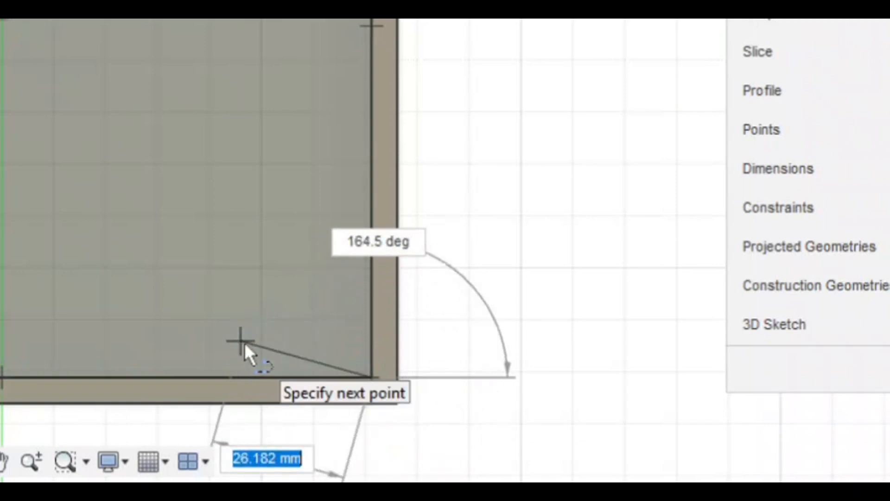
type("25")
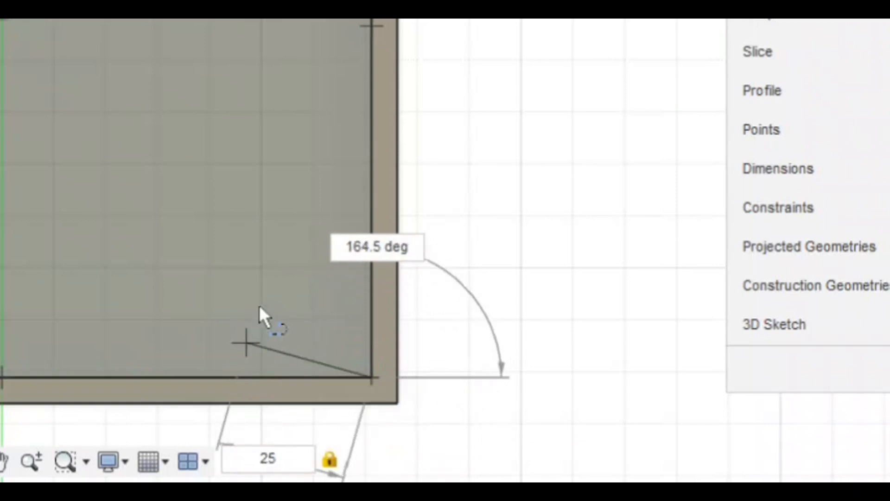
left_click(244, 380)
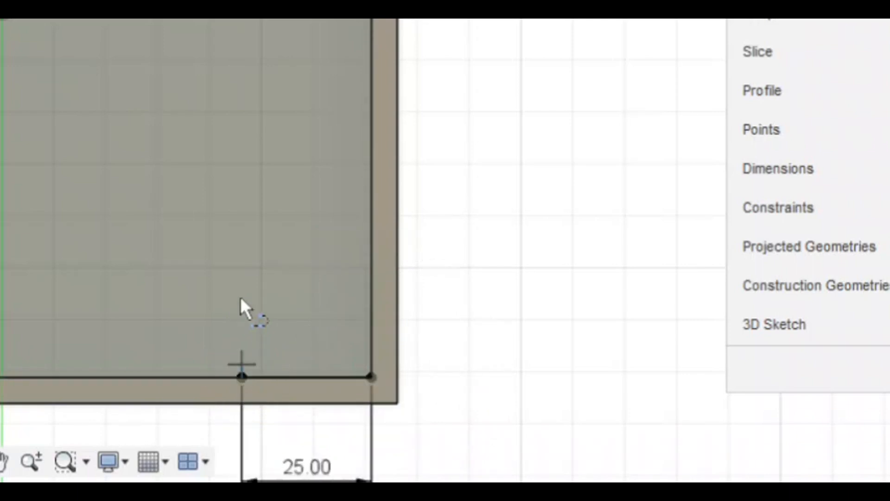
Step: Draw a 32 mm line from the end of the 25 mm line, perpendicular to the wall, into the floor
left_click(242, 377)
left_click(244, 371)
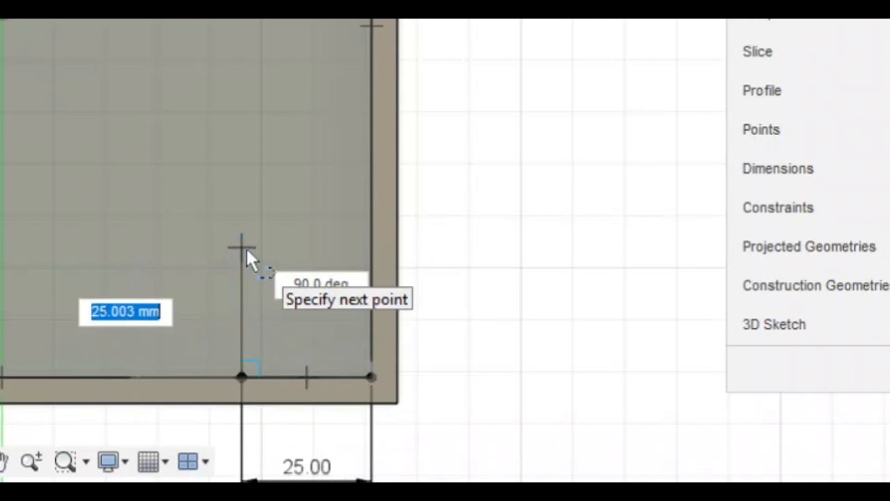
type("32")
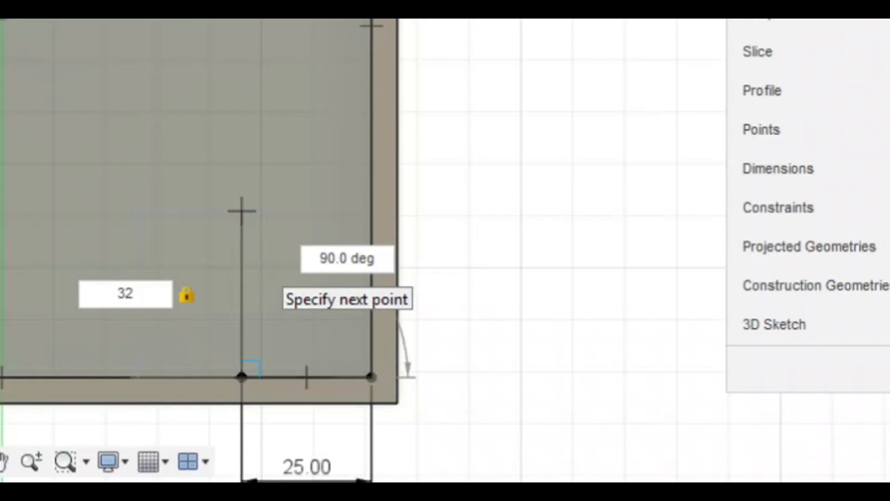
key("Return")
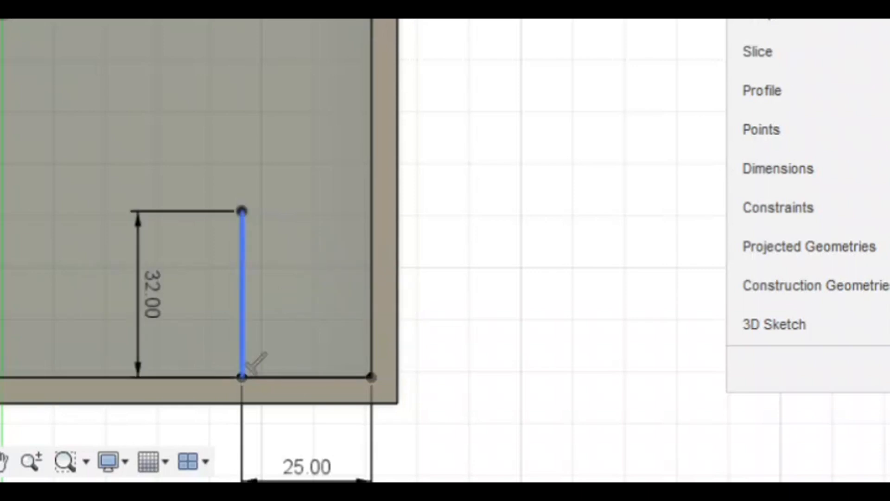
key("Escape")
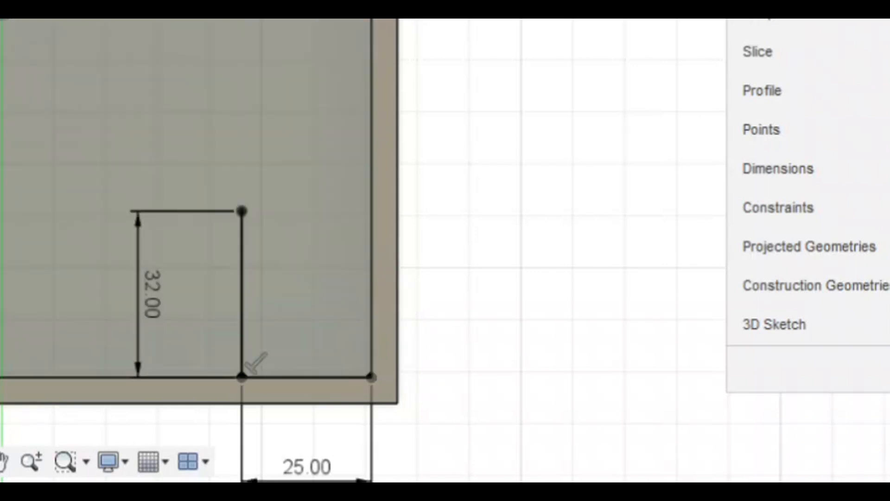
Step: Extend the 32 mm line in the same direction with a 26.941 mm line and finish the sketch
mouse_move(325, 278)
middle_mouse_down("shift")
mouse_move(371, 186)
mouse_move(371, 222)
mouse_move(320, 241)
middle_mouse_up("shift")
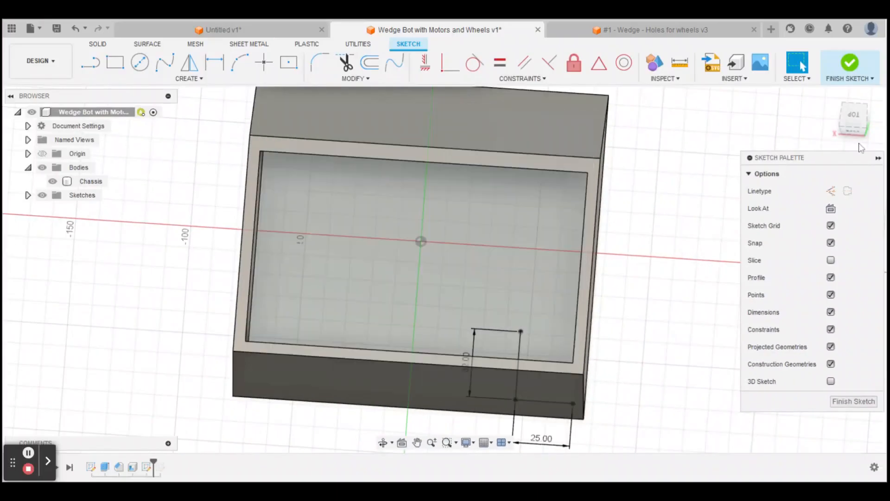
left_click(849, 115)
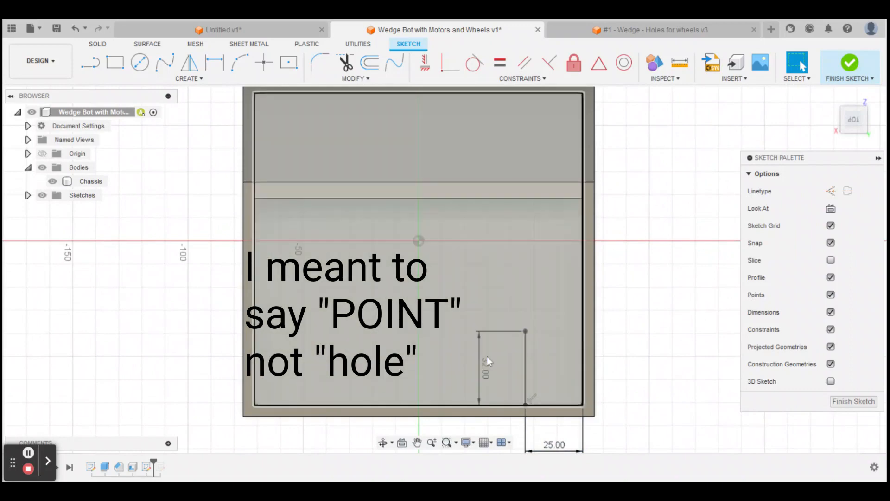
scroll(525, 347, "down", 1)
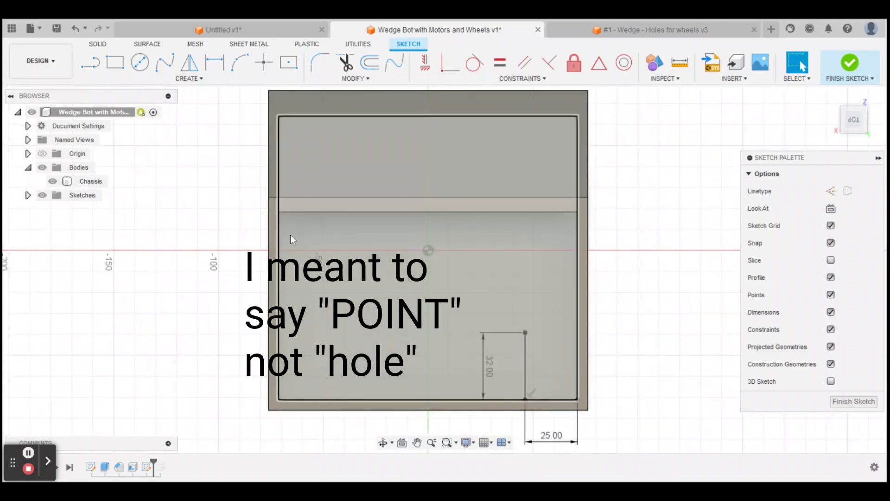
left_click(472, 151)
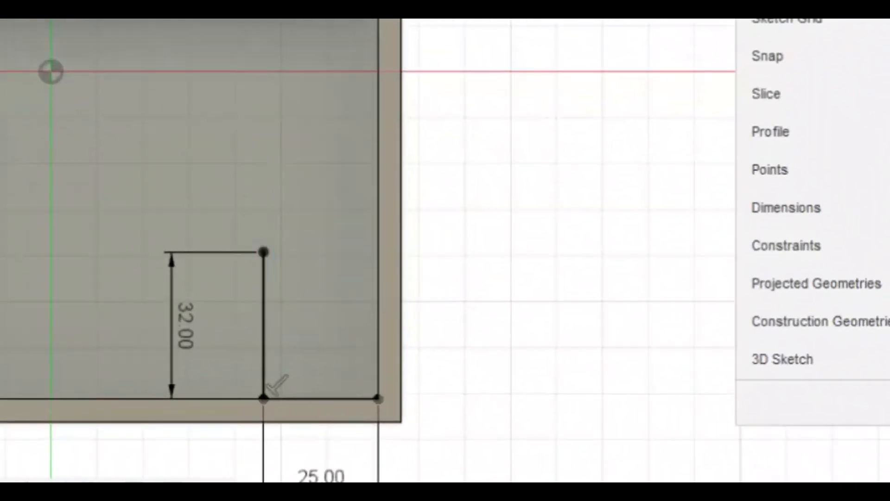
left_click(263, 253)
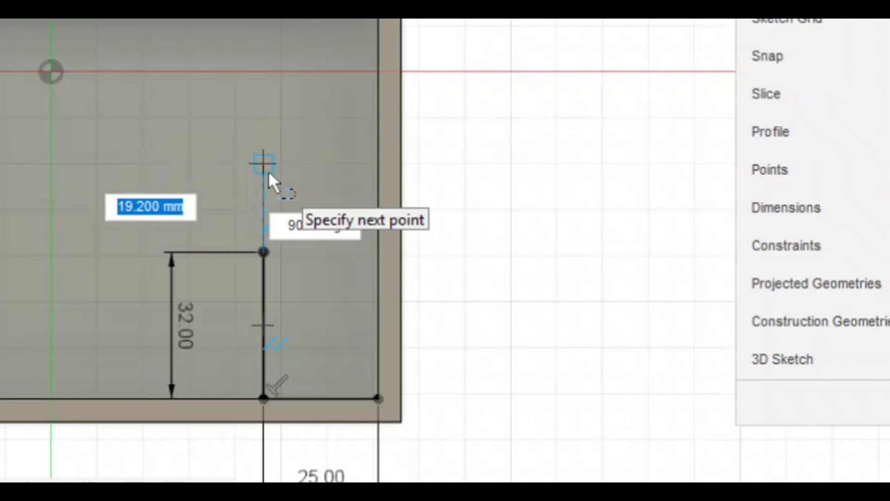
type("26.")
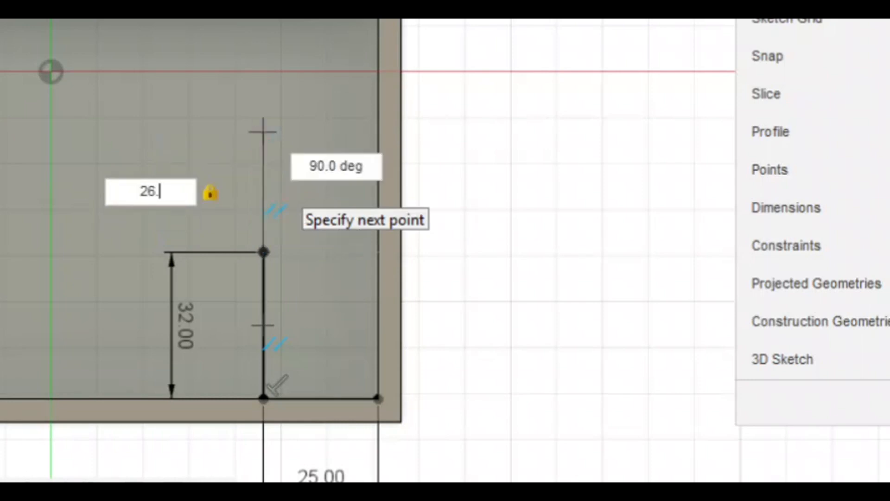
type("941")
key("Return")
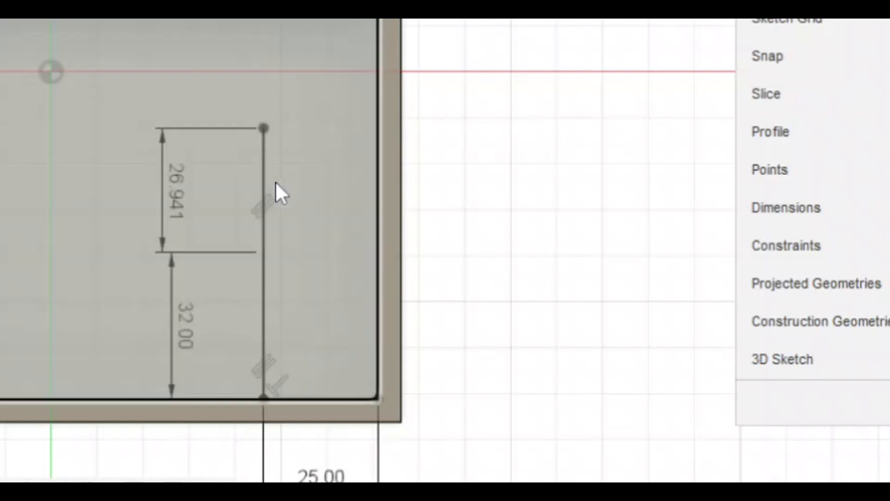
left_click(270, 189)
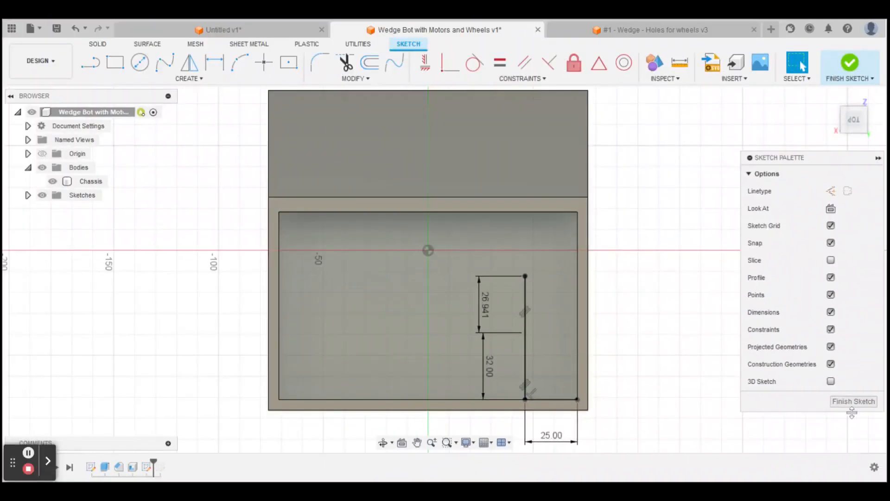
left_click(854, 403)
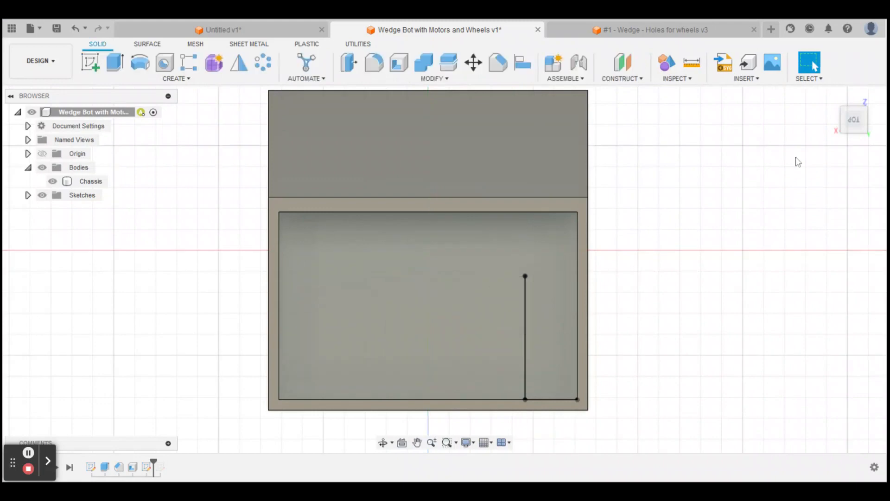
Step: Place a simple hole at the end point of the 26.941 mm line and set its diameter to 4 mm
mouse_move(845, 129)
left_mouse_down()
mouse_move(795, 95)
mouse_move(764, 115)
left_mouse_up()
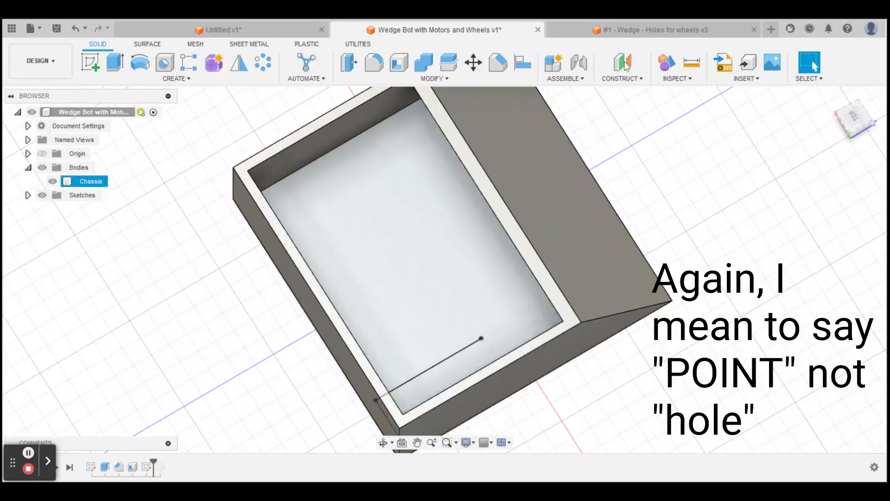
left_click(166, 68)
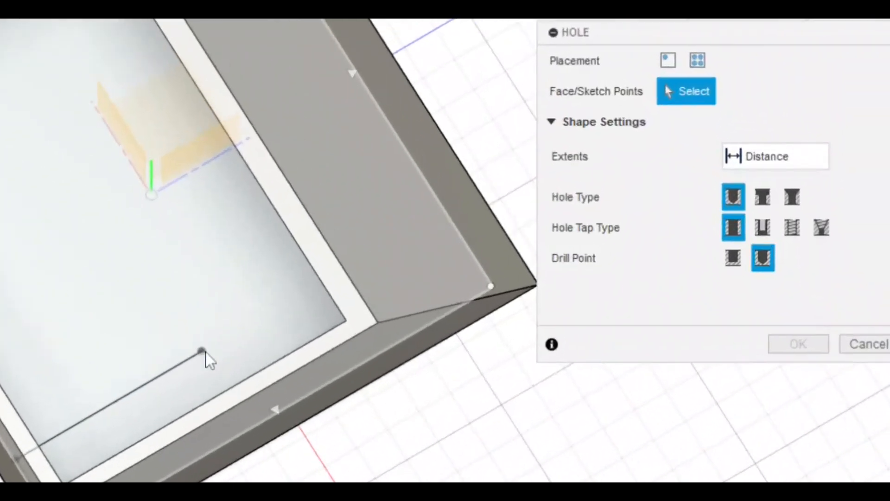
left_click(370, 343)
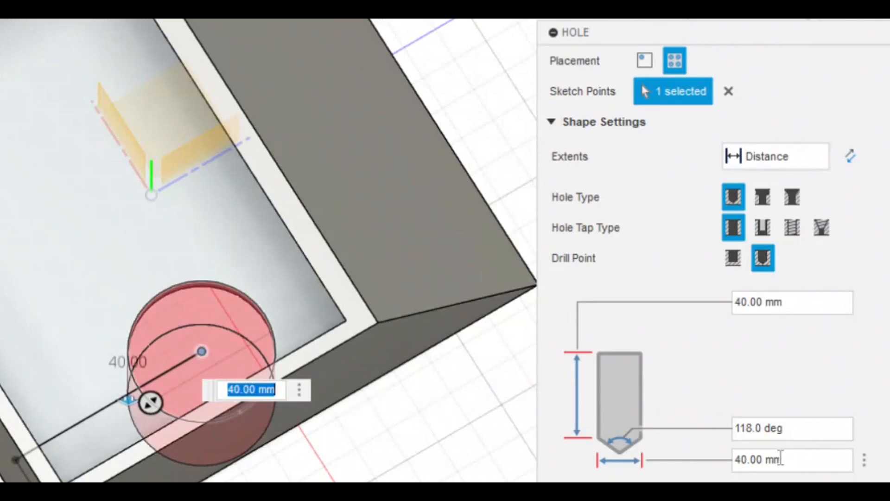
scroll(769, 424, "down", 1)
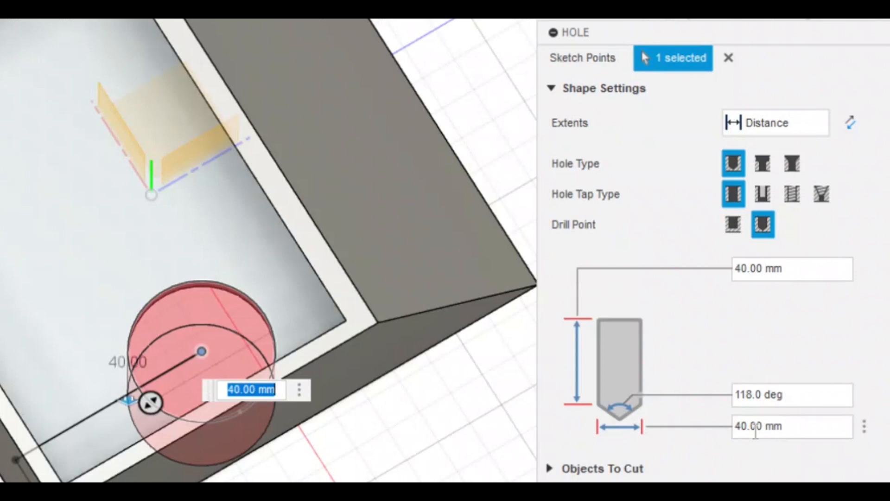
left_click_drag(760, 425, 695, 413)
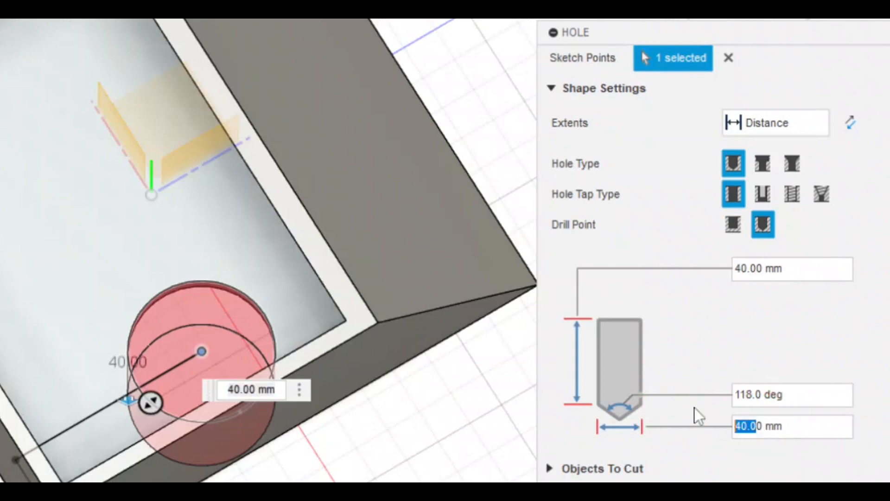
key("BackSpace")
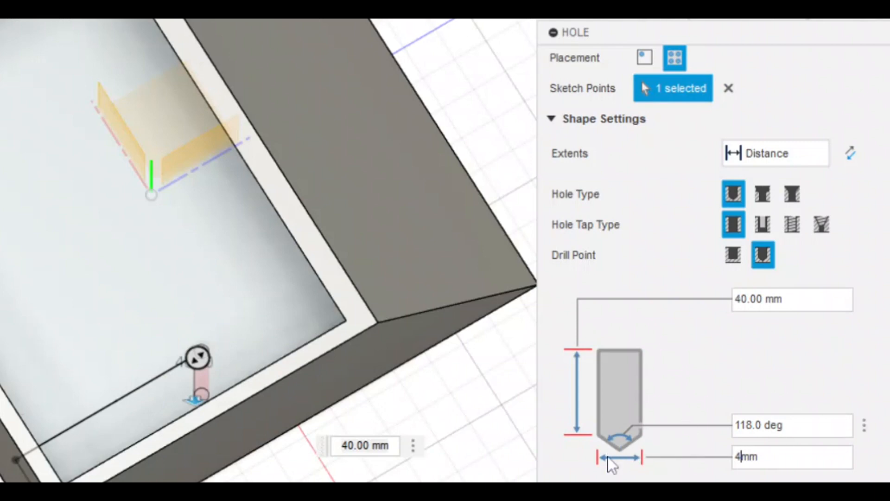
Step: Give the 4 mm hole a flat drill point and set its extents to To
left_click(732, 265)
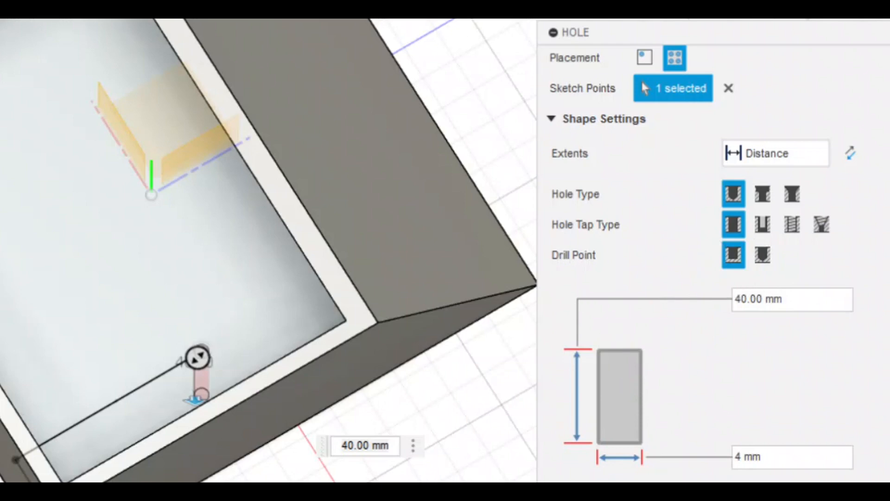
mouse_move(137, 229)
middle_mouse_down("shift")
mouse_move(144, 70)
mouse_move(142, 220)
middle_mouse_up("shift")
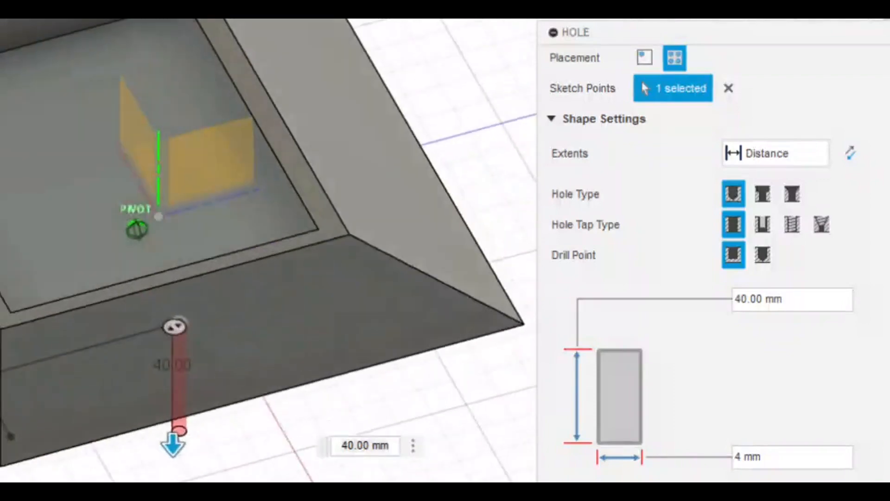
left_click(784, 155)
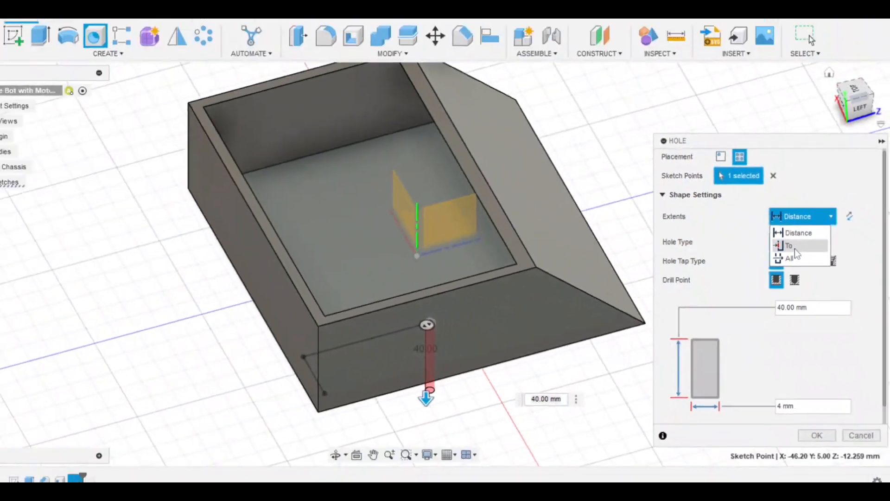
left_click(763, 205)
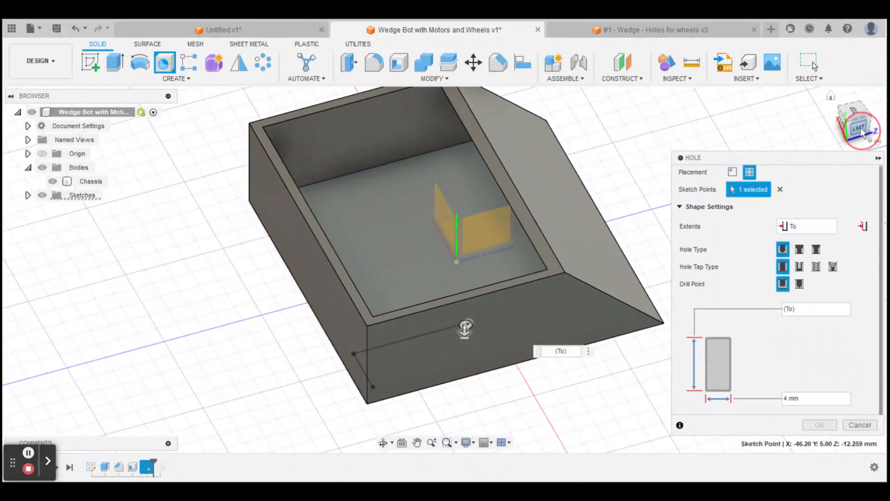
Step: Terminate the hole at the underside face of the chassis and create it
middle_click_drag(466, 329, 464, 246, "shift")
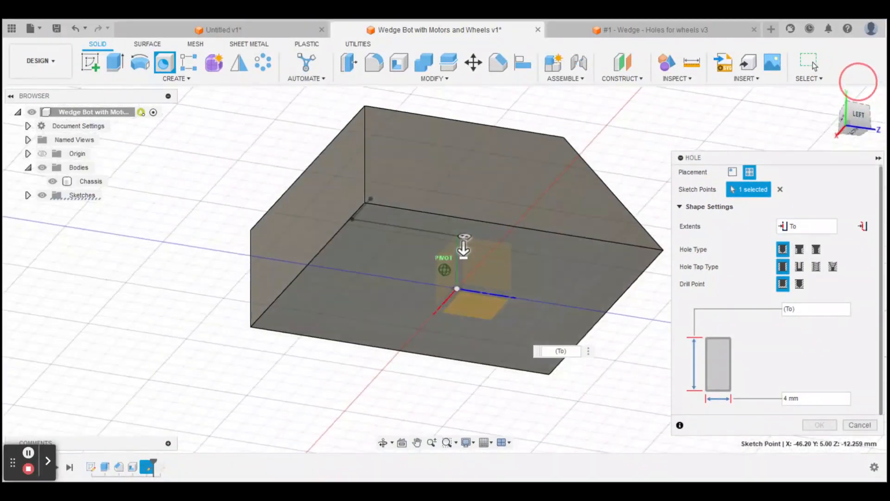
left_click_drag(858, 81, 858, 81)
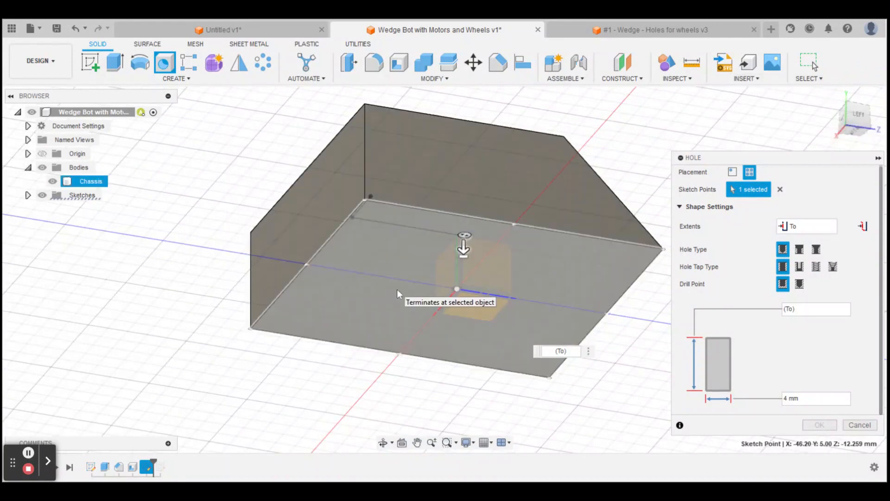
left_click(425, 269)
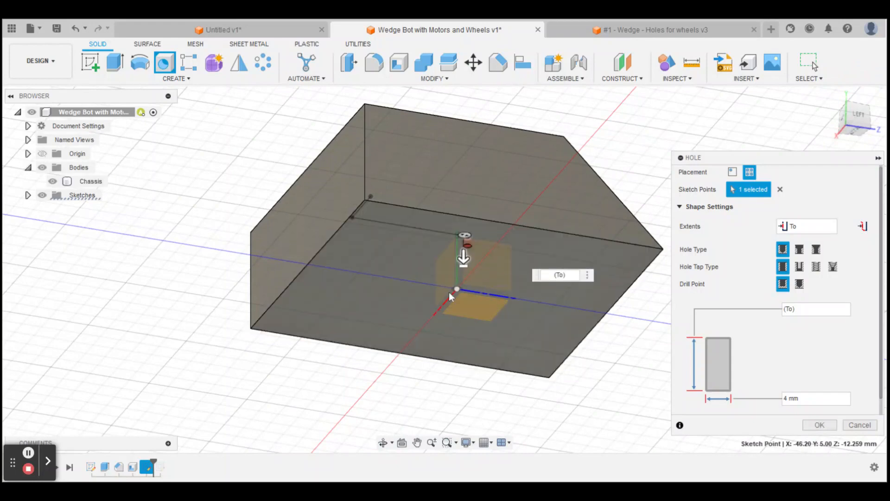
scroll(464, 250, "up", 5)
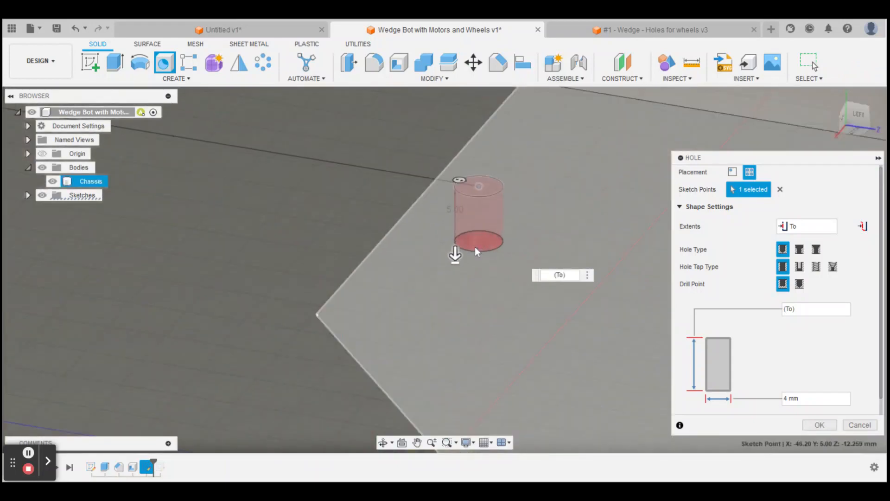
scroll(475, 247, "down", 5)
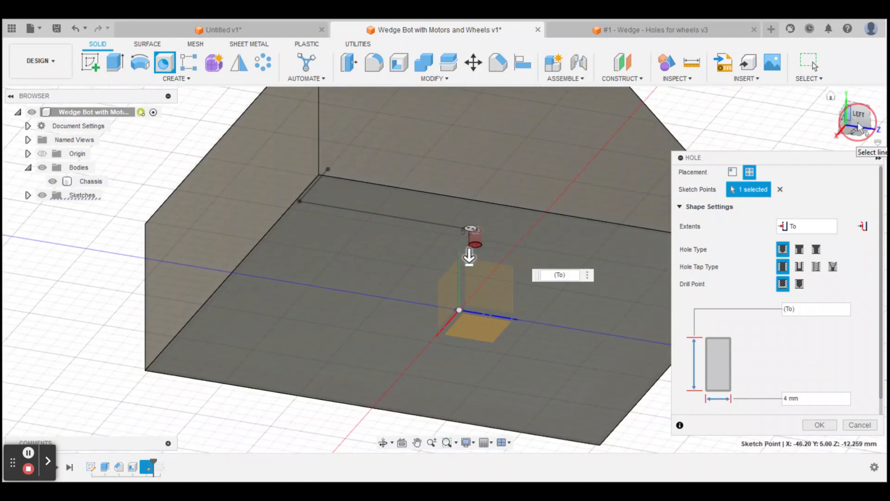
left_click_drag(858, 123, 857, 187)
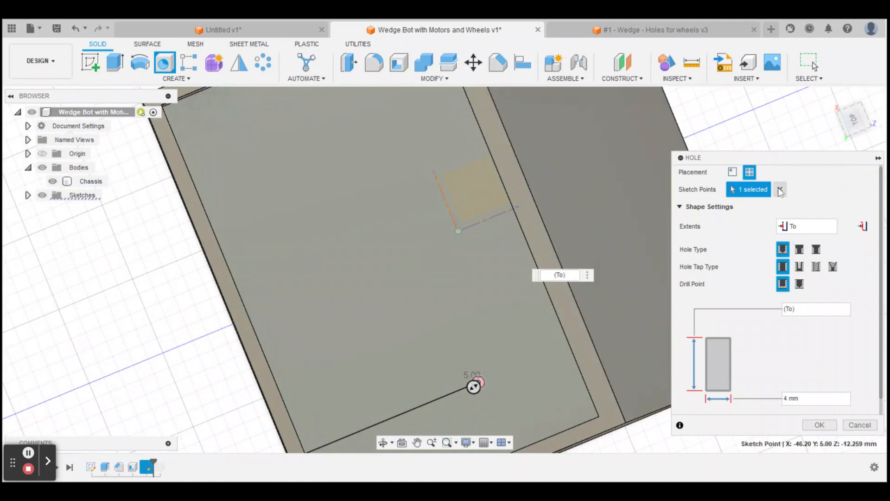
left_click(828, 428)
Step: Show Sketch3 with the hole layout lines on the chassis floor again
scroll(708, 343, "down", 5)
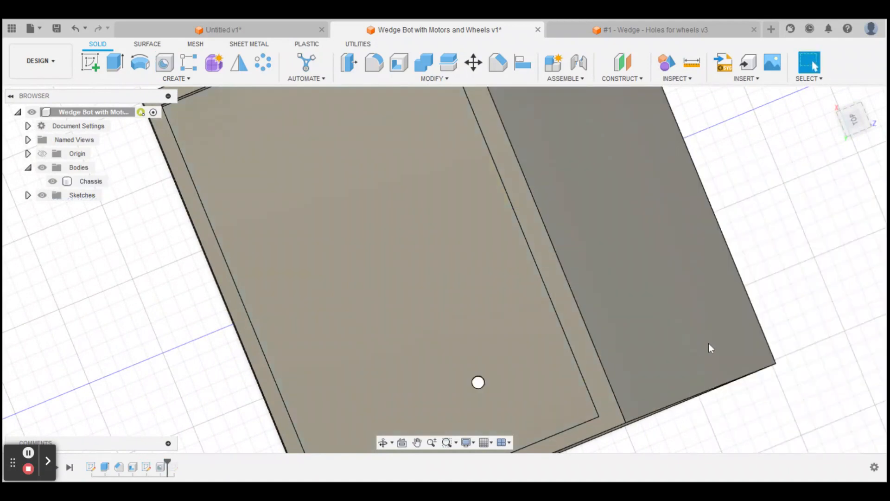
scroll(740, 296, "down", 2)
middle_click_drag(760, 270, 750, 233)
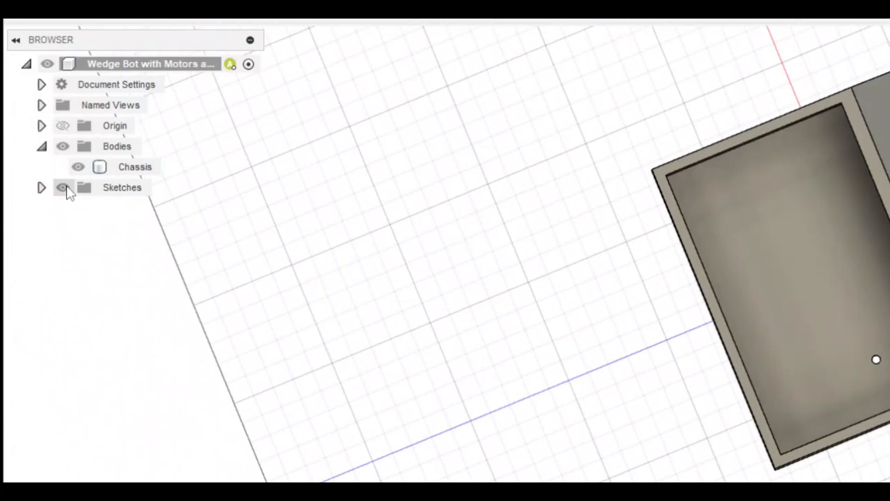
left_click(41, 189)
left_click(78, 228)
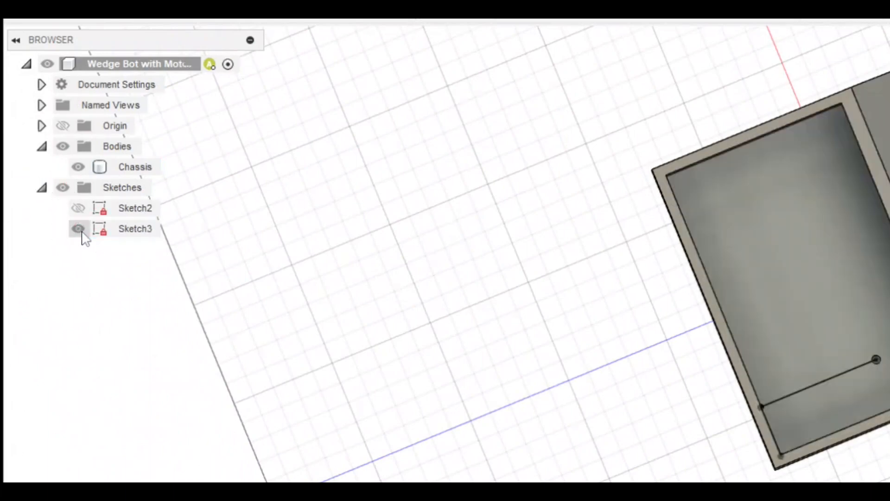
left_click(78, 229)
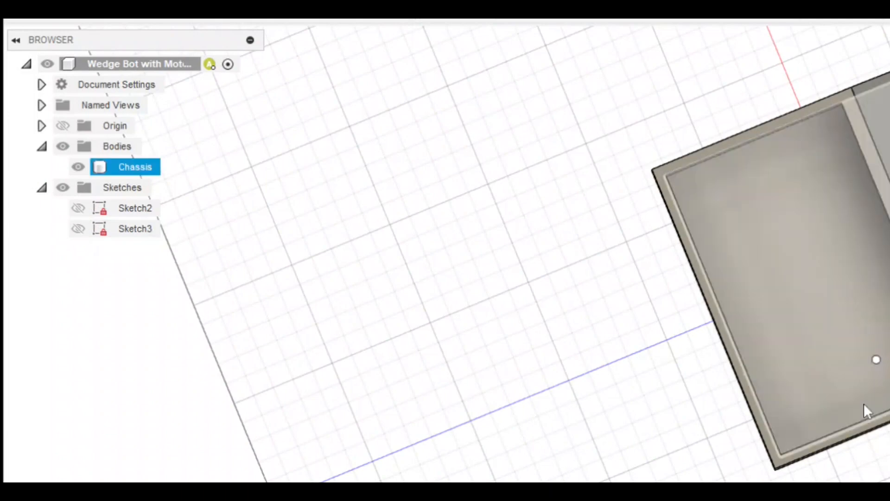
left_click(102, 232)
left_click(78, 229)
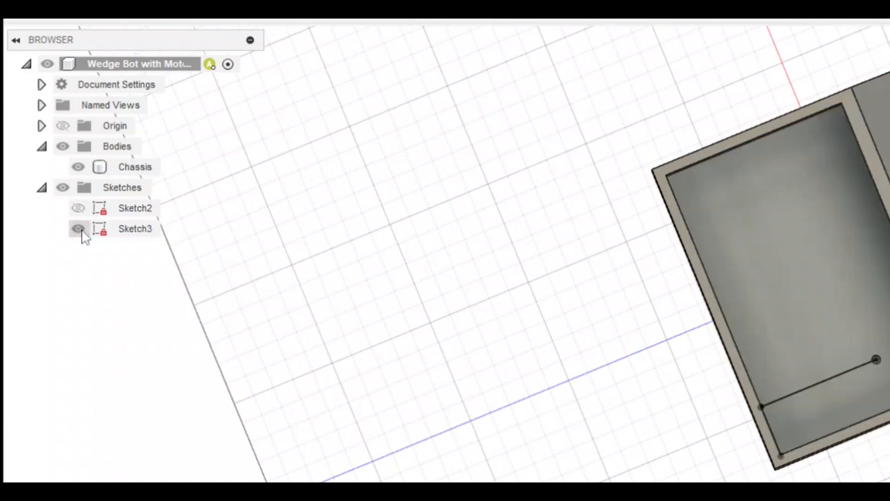
Step: Cut a second flat-bottomed simple hole, 4 mm in diameter and 5 mm deep, where the 32 mm and 26.941 mm lines meet
scroll(779, 394, "up", 6)
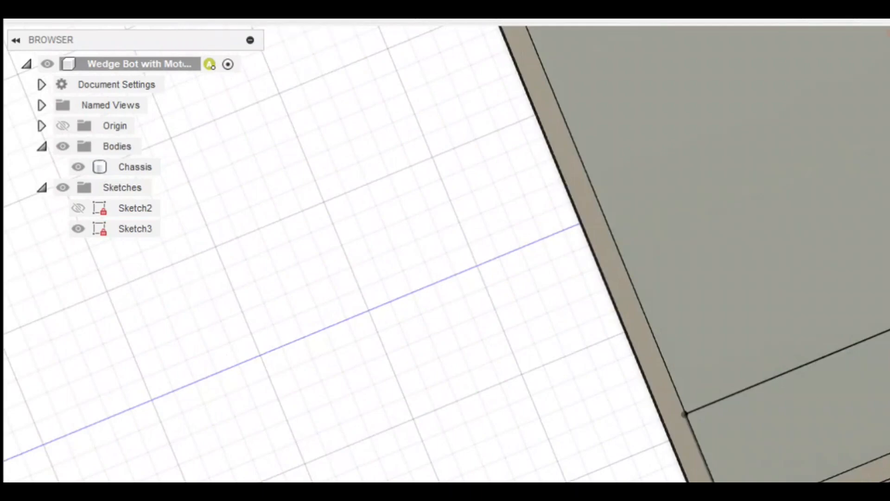
left_click(881, 364)
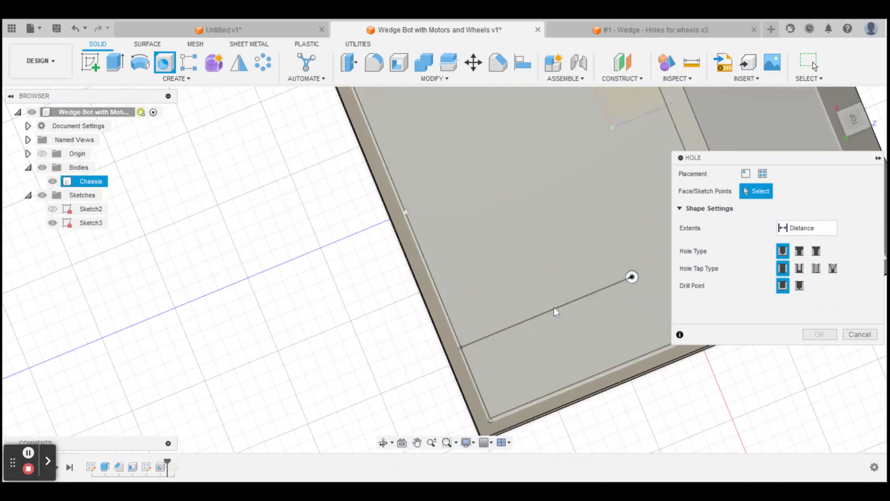
left_click(555, 310)
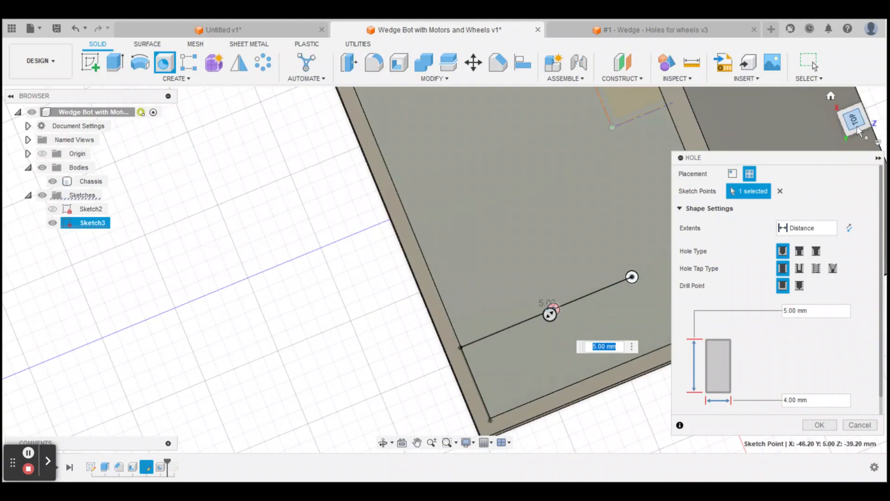
left_click_drag(856, 115, 854, 39)
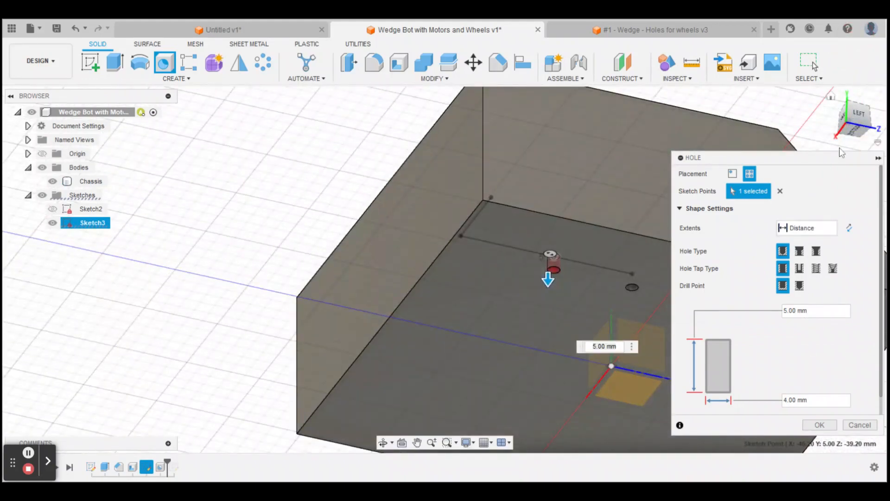
left_click_drag(852, 132, 856, 189)
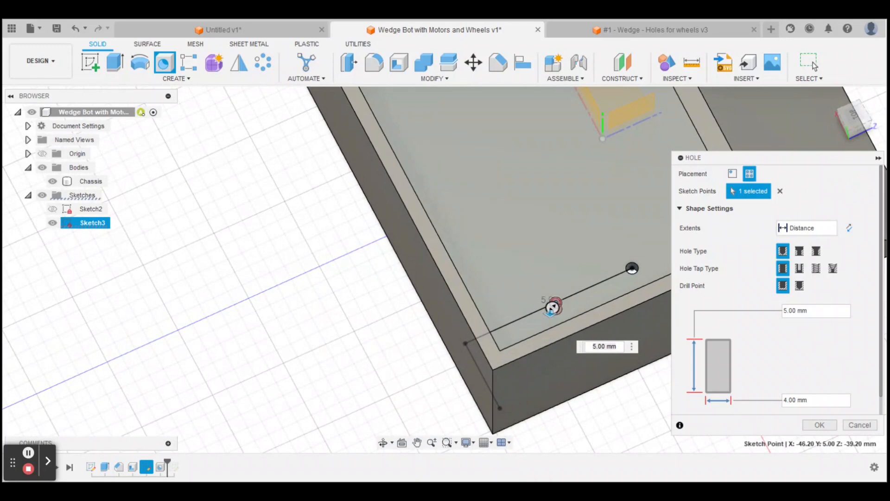
left_click(819, 425)
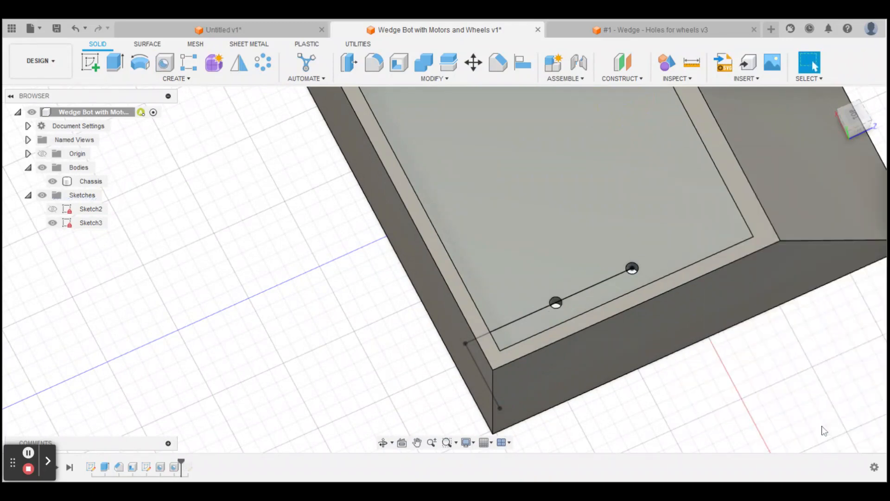
Step: Mirror both hole features across the vertical YZ origin plane to the opposite side of the chassis floor, with compute type Adjust
scroll(694, 357, "down", 3)
scroll(701, 335, "down", 3)
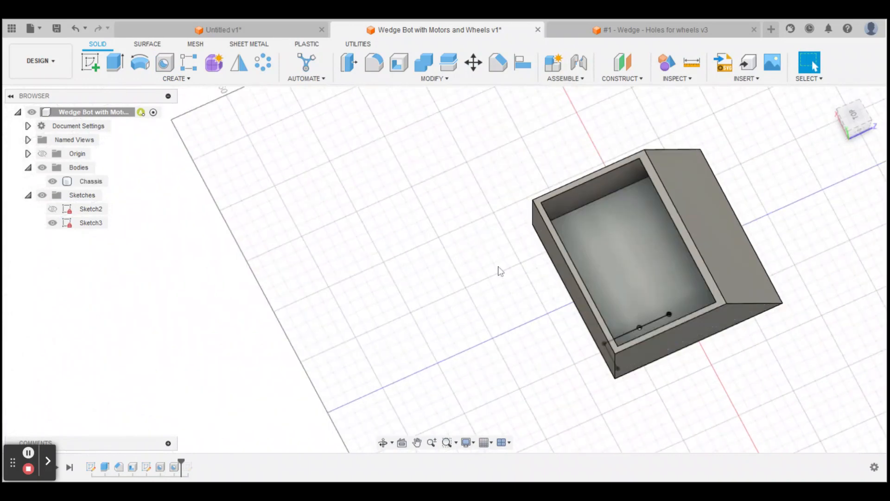
scroll(499, 269, "up", 2)
left_click_drag(856, 137, 884, 119)
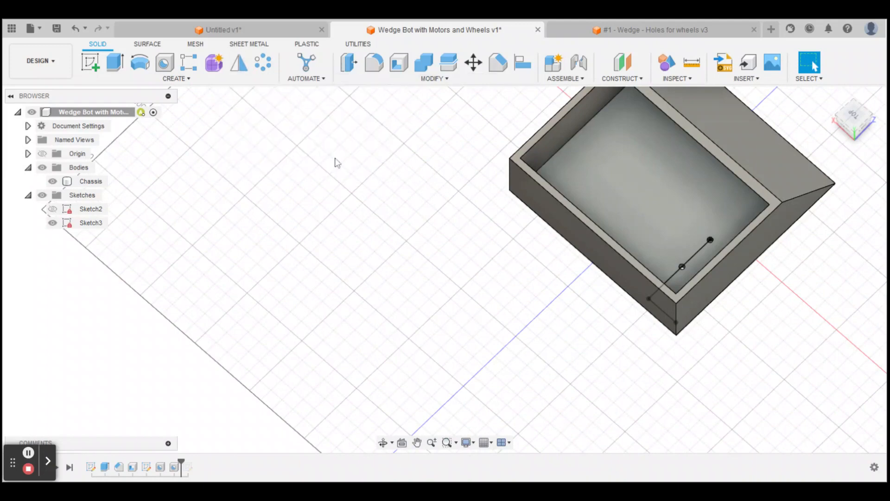
scroll(336, 159, "down", 2)
middle_click_drag(838, 129, 741, 116, "shift")
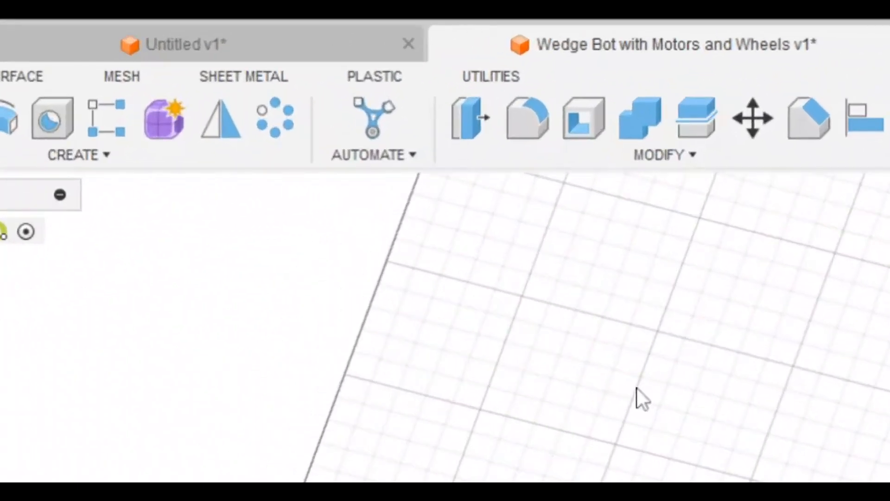
middle_click_drag(642, 399, 530, 262)
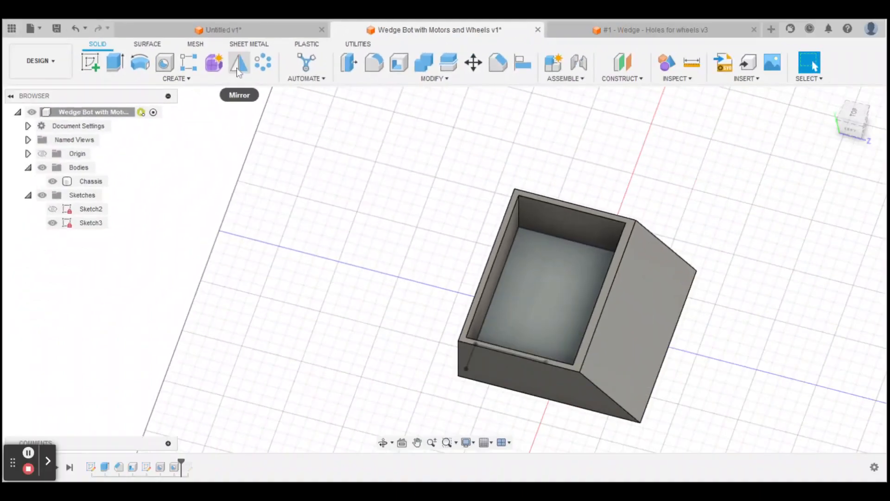
left_click(217, 125)
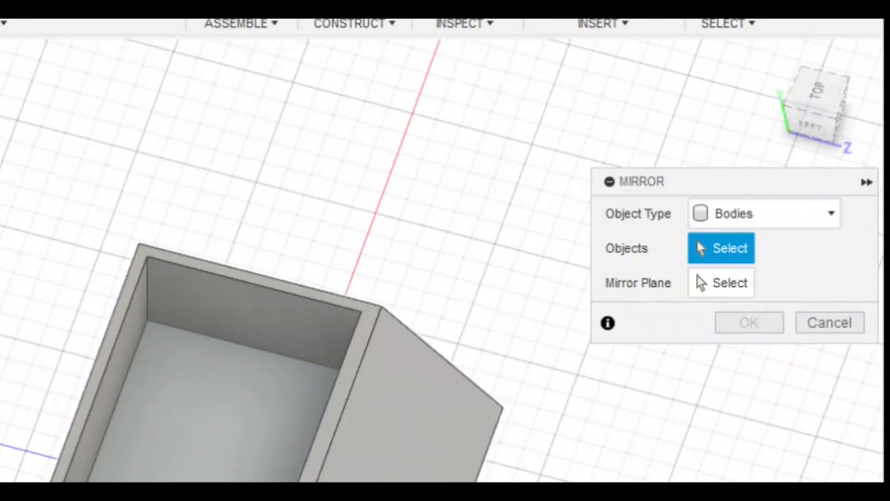
left_click(757, 222)
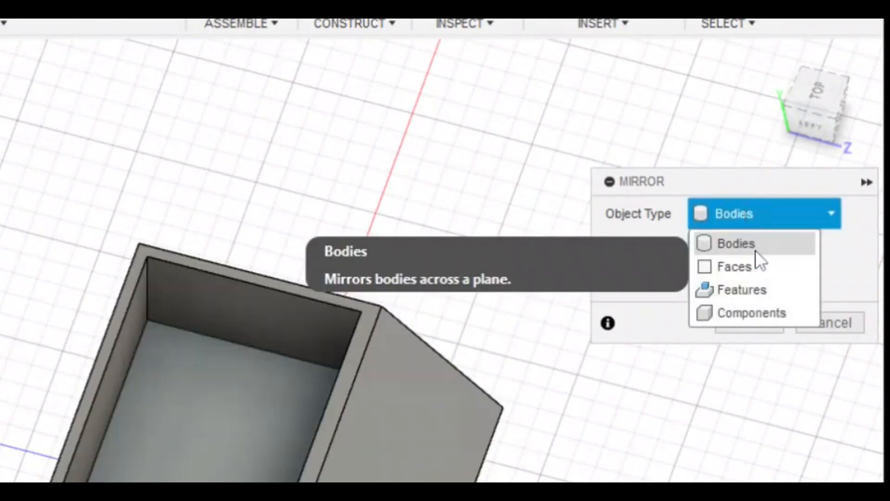
left_click(742, 290)
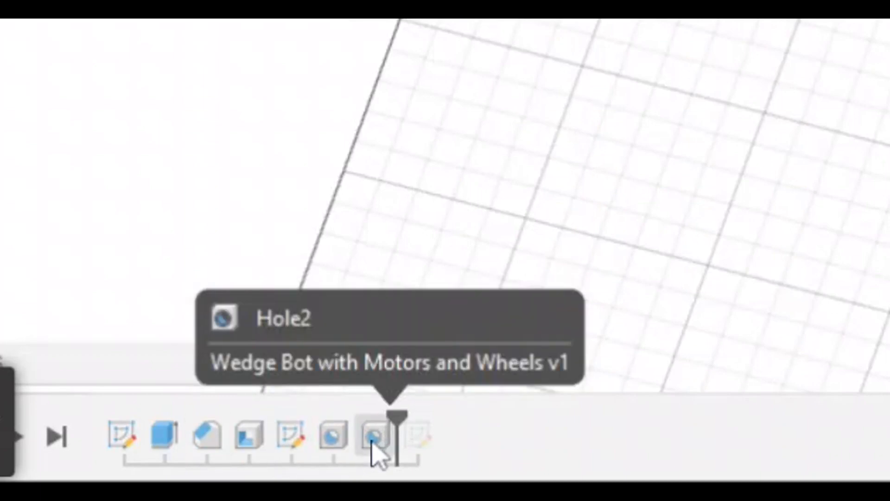
left_click(375, 452)
left_click(338, 445)
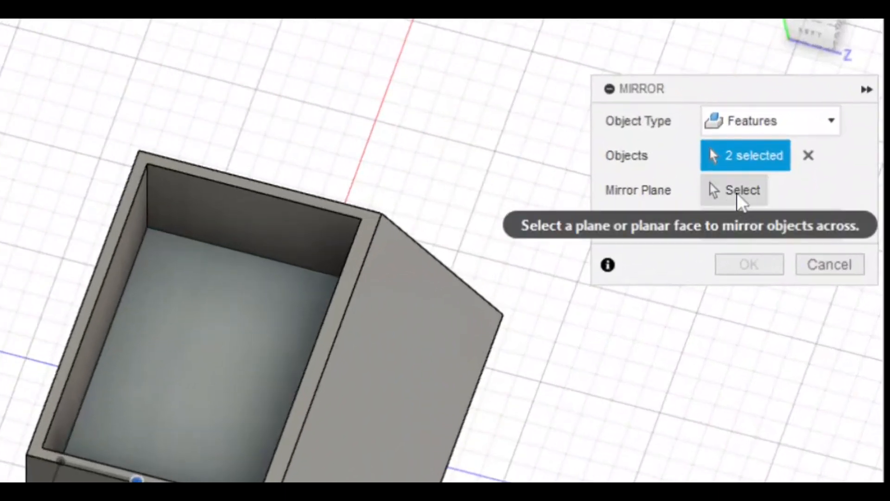
left_click(736, 192)
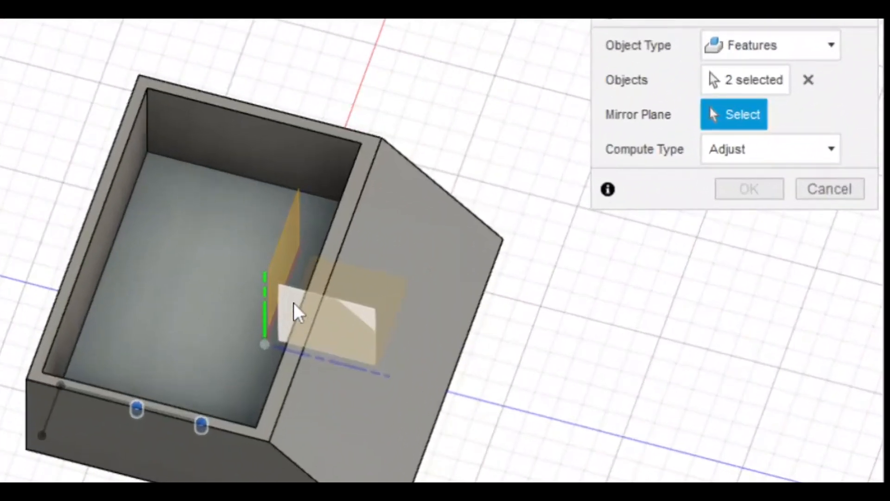
left_click(594, 307)
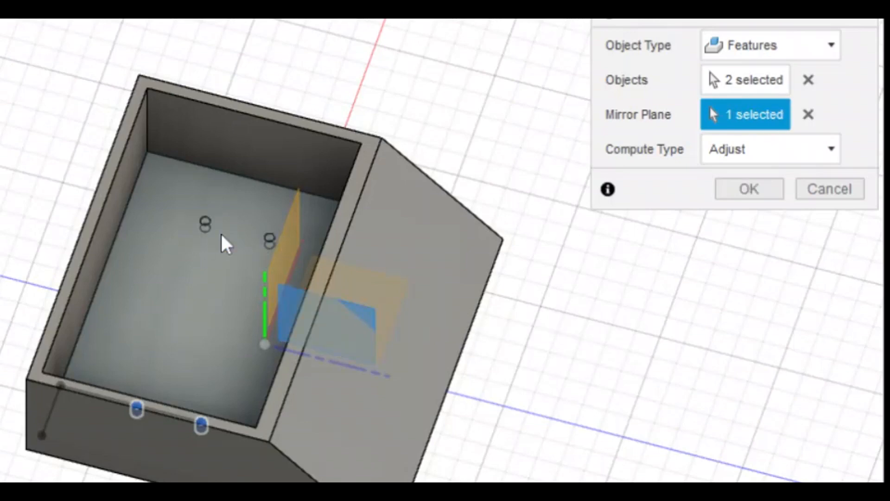
left_click(745, 190)
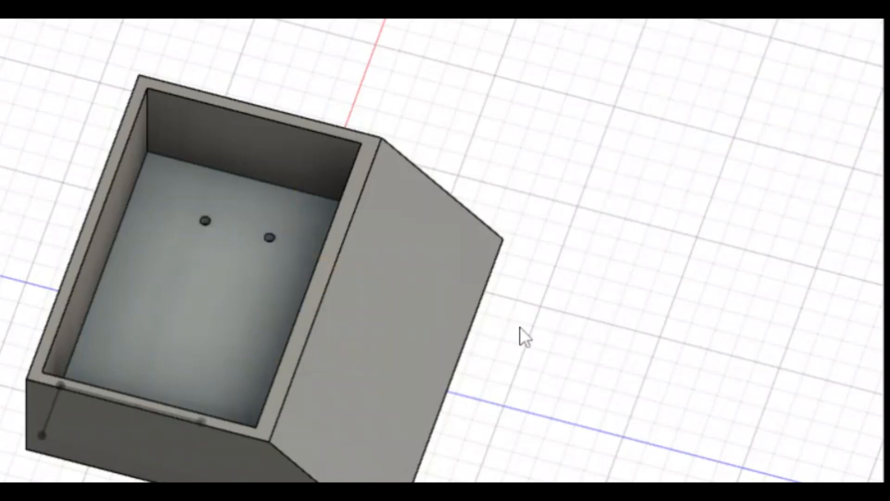
Step: Examine the layout of the original and mirrored holes in the chassis floor from above and at an angle
left_click(855, 119)
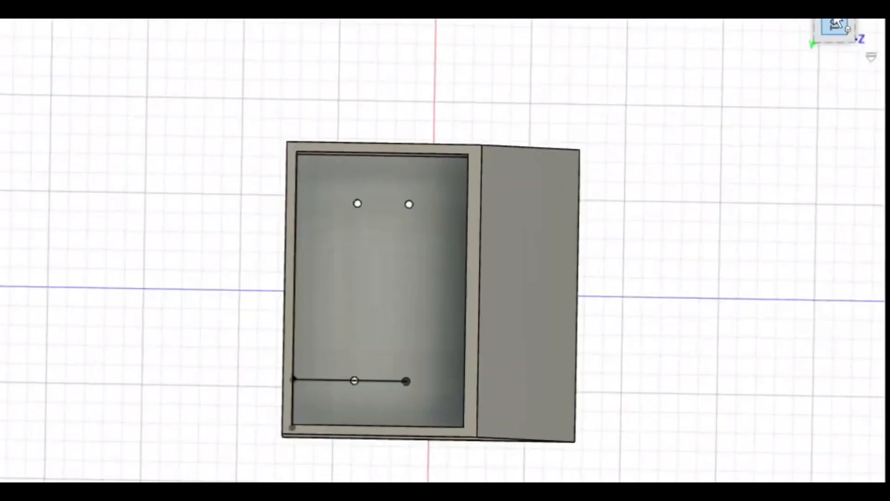
left_click_drag(859, 121, 779, 103)
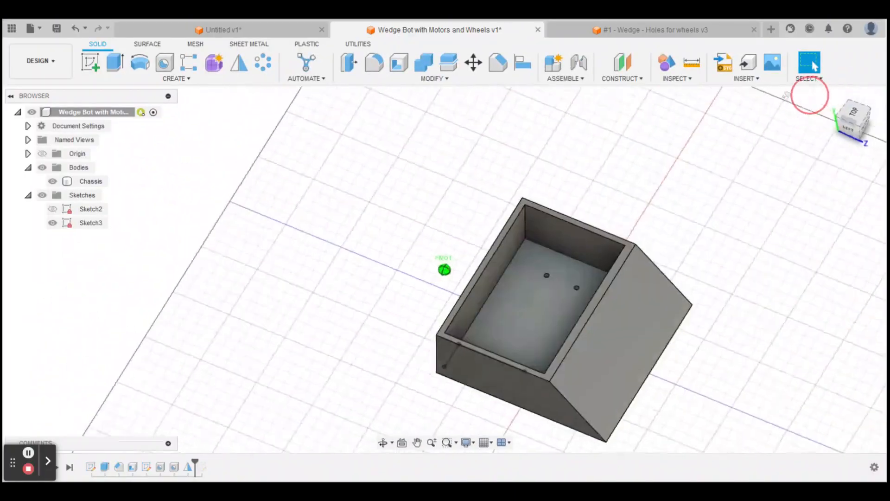
middle_click_drag(755, 236, 714, 158)
left_click(857, 119)
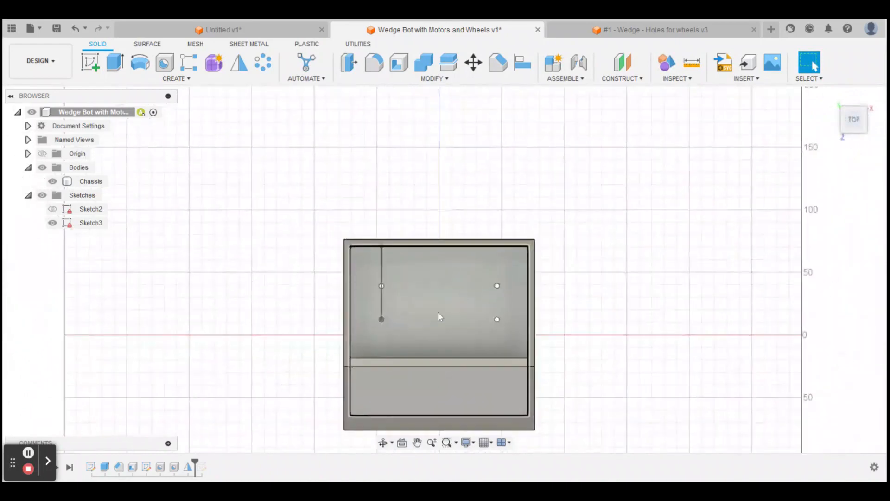
middle_click_drag(586, 346, 587, 264)
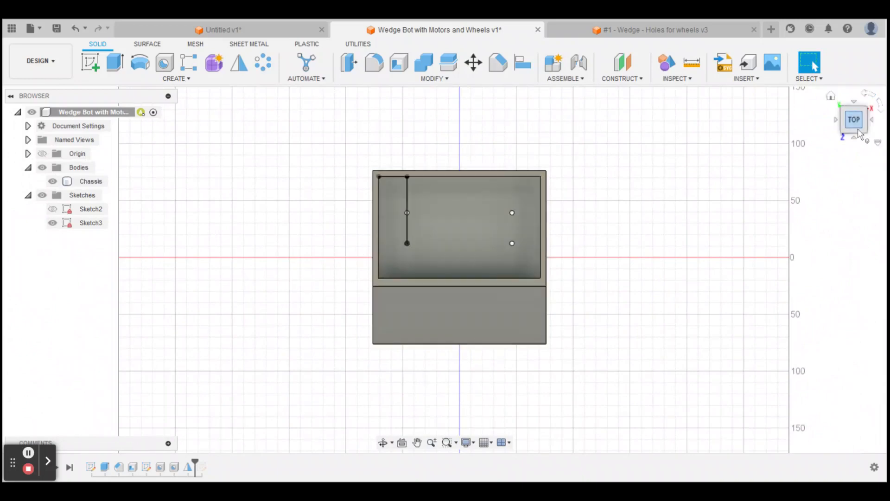
left_click_drag(862, 130, 885, 108)
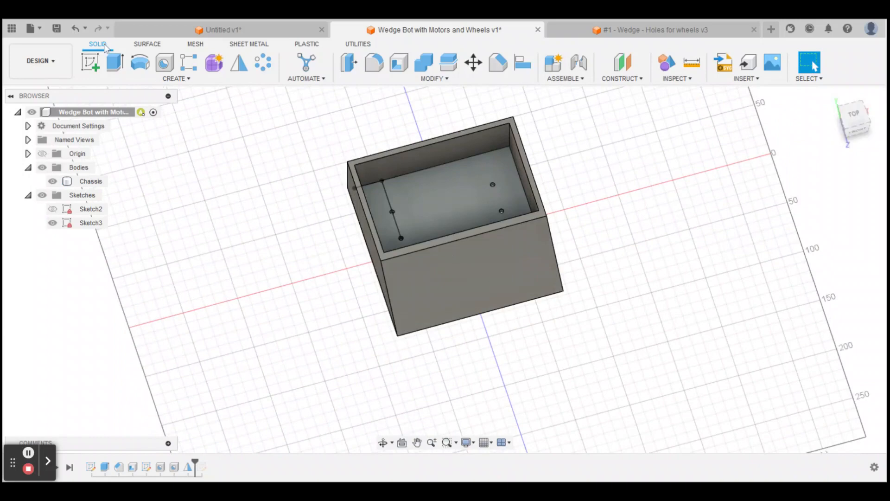